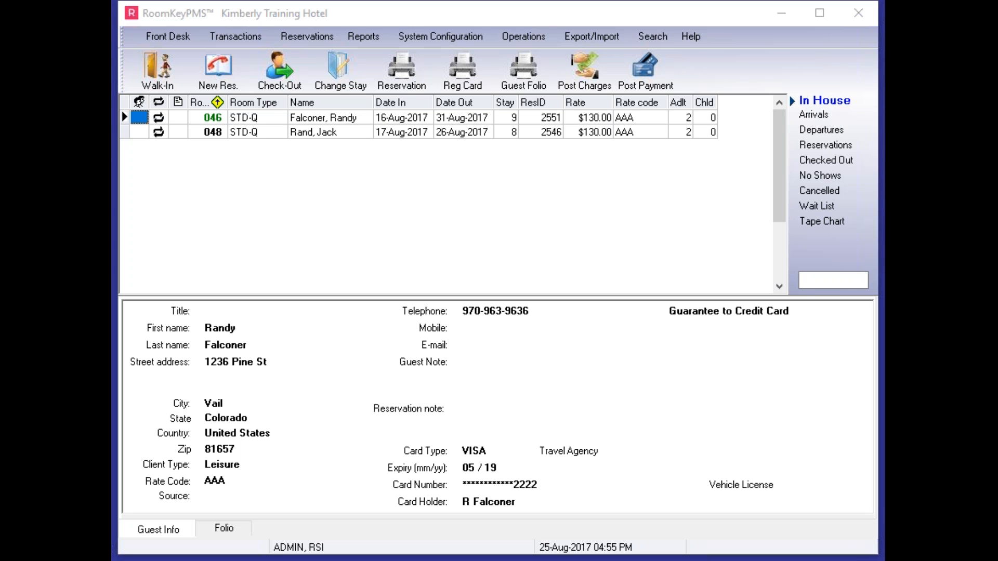
Step: Edit the 90 Day Advance policy so its deposit is based on Percentage of the stay charge, save it, and close the policy list
click(449, 38)
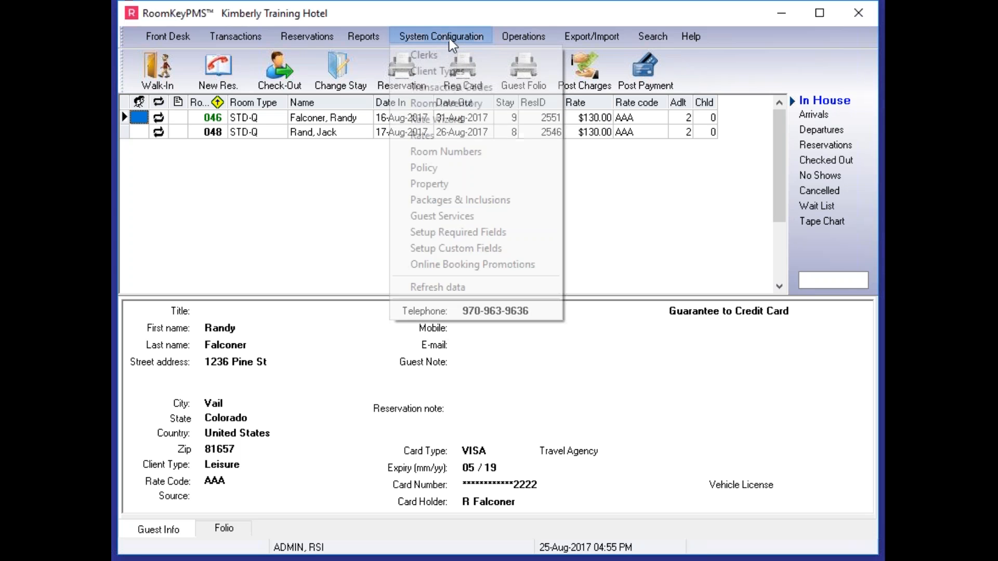
click(416, 168)
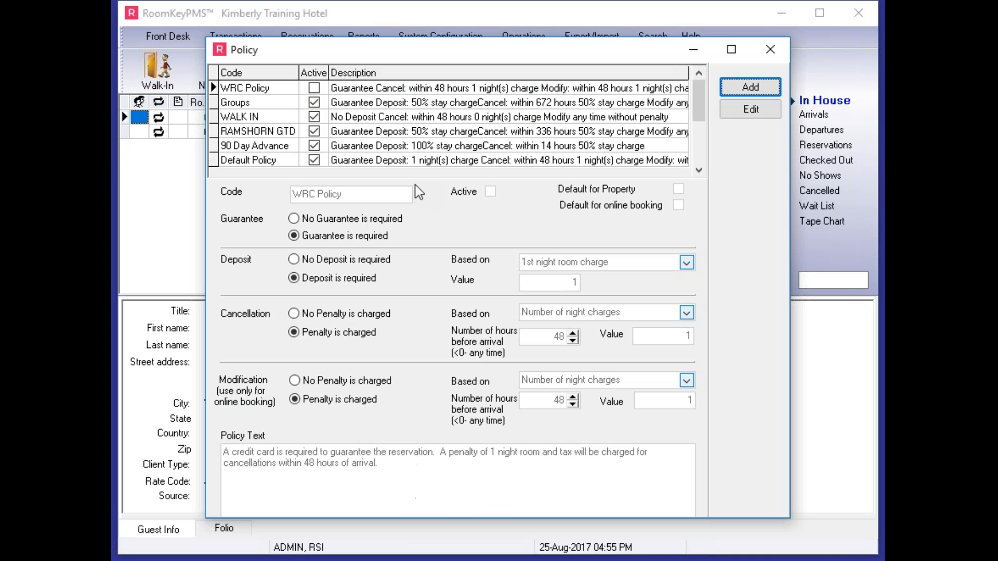
click(274, 117)
click(255, 146)
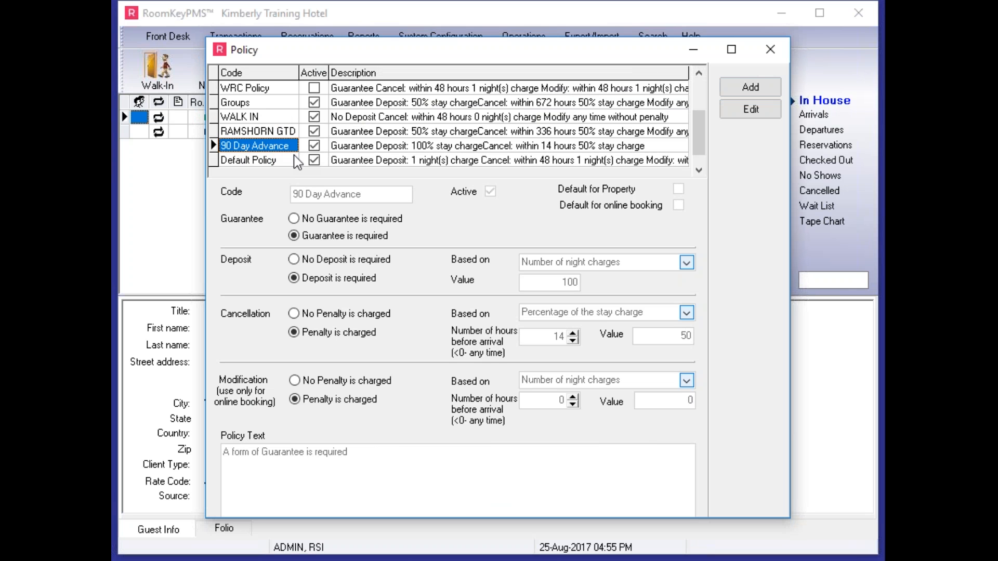
click(755, 107)
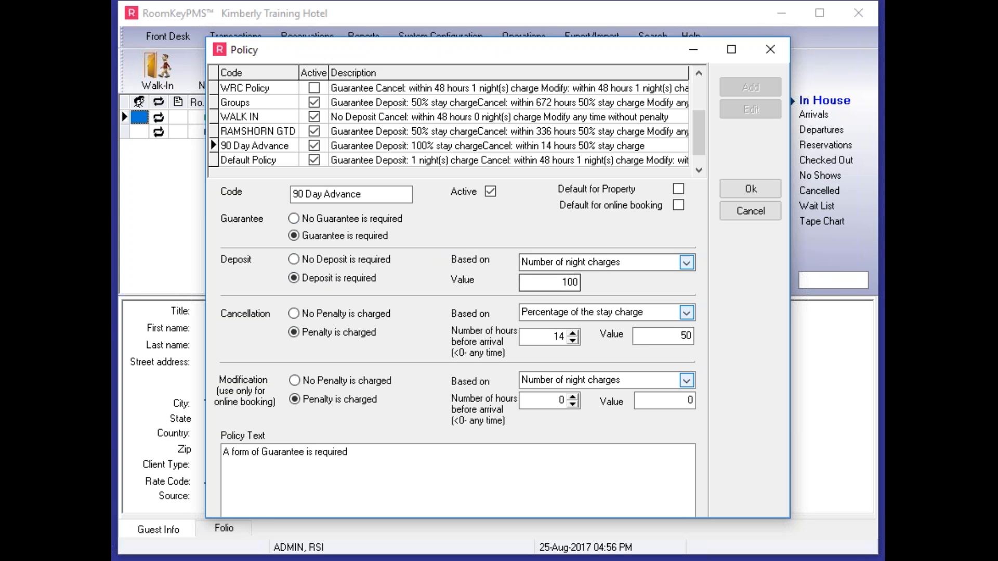
scroll(671, 263, down, 1)
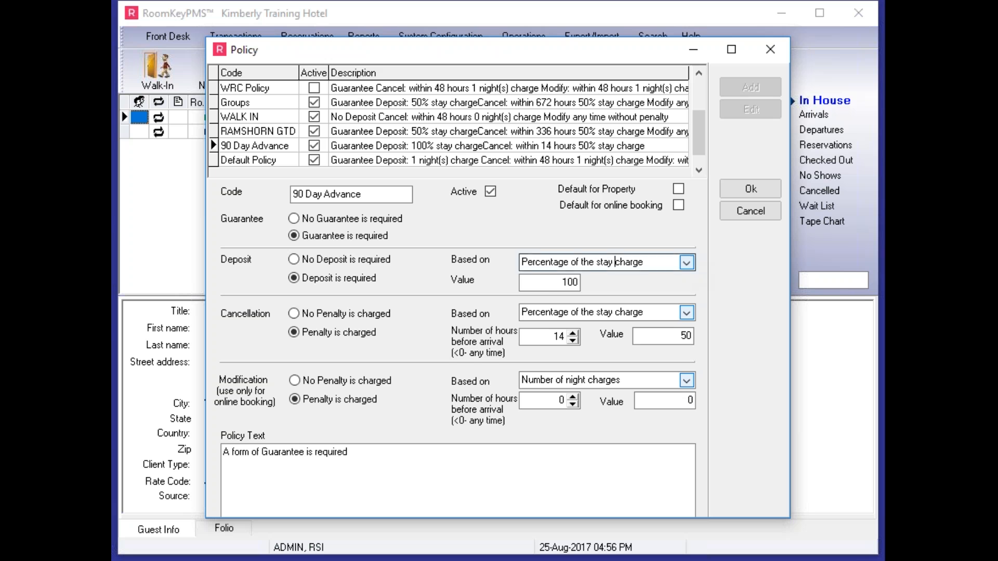
click(686, 263)
click(656, 263)
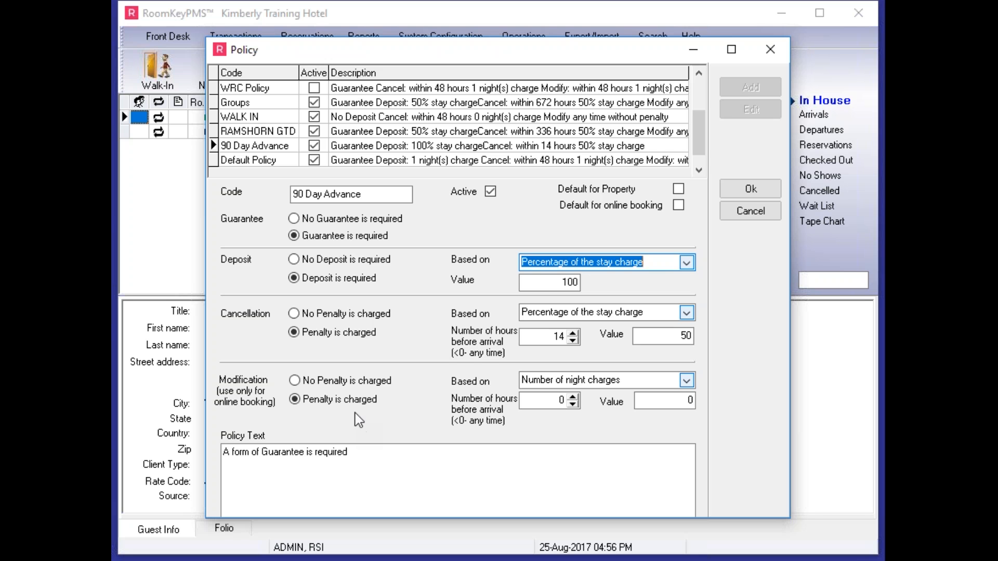
click(742, 197)
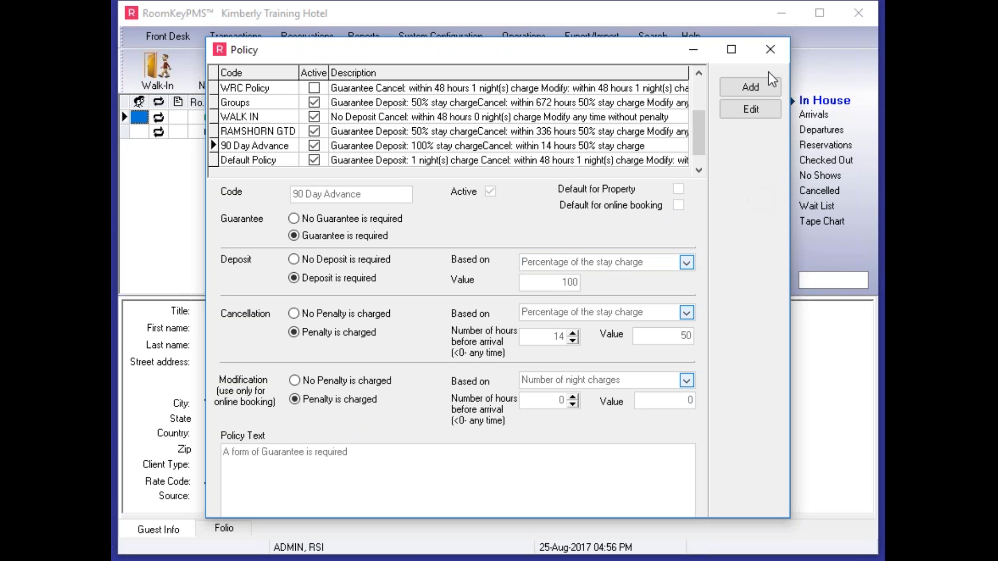
click(773, 46)
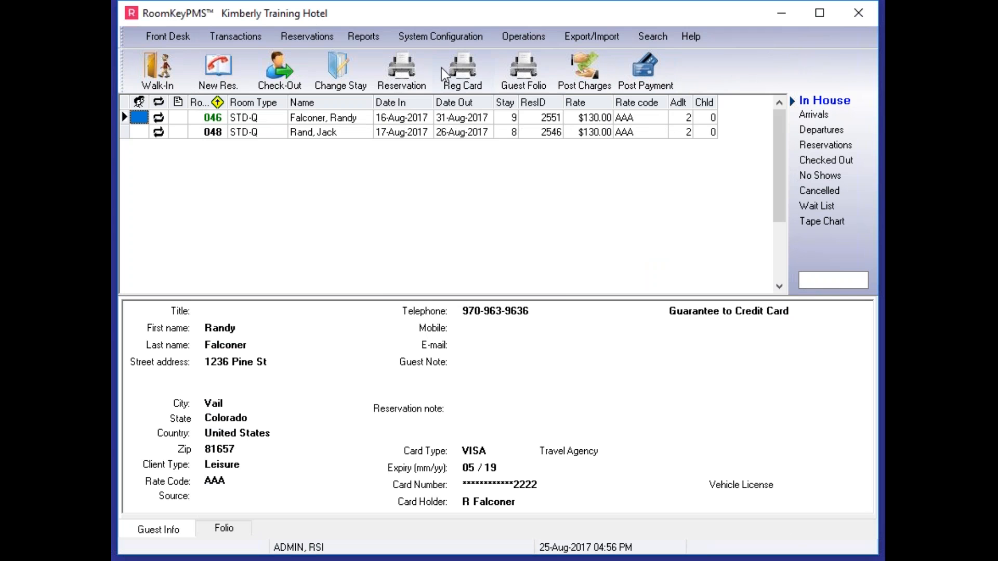
Step: Add a policy entry with the code 90 Day Advance to the STD-Q room type's 90 Day Advance rate
click(434, 36)
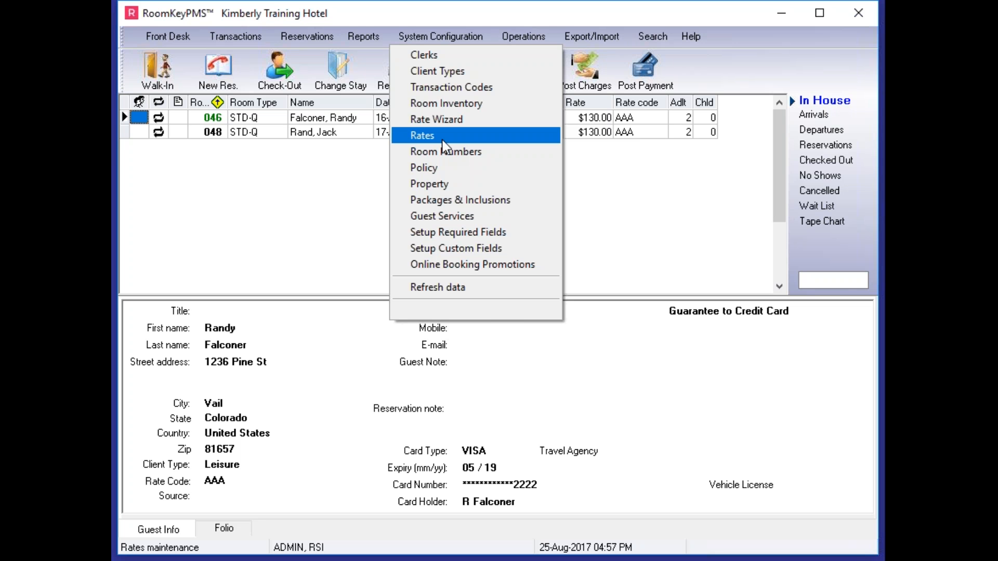
click(443, 137)
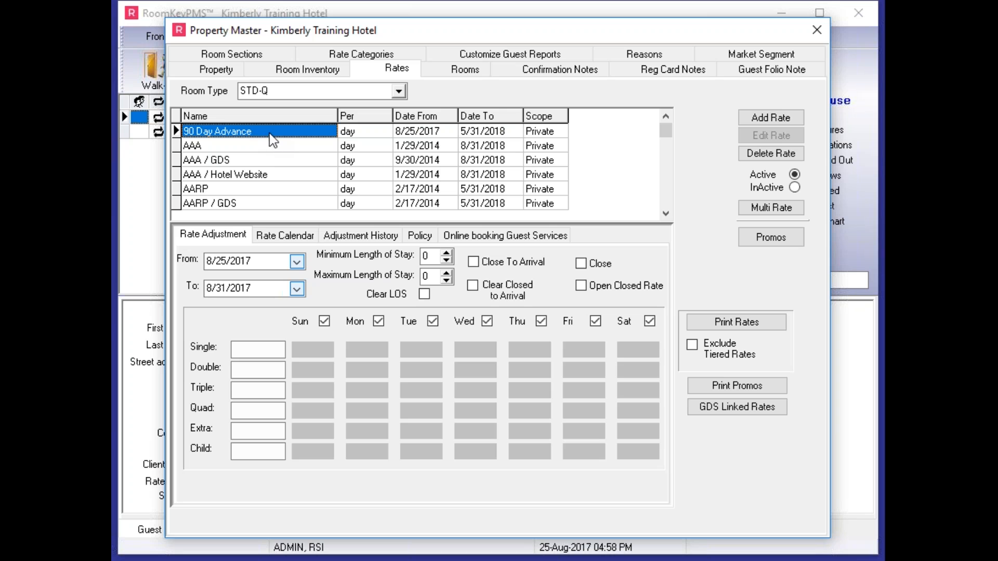
click(419, 235)
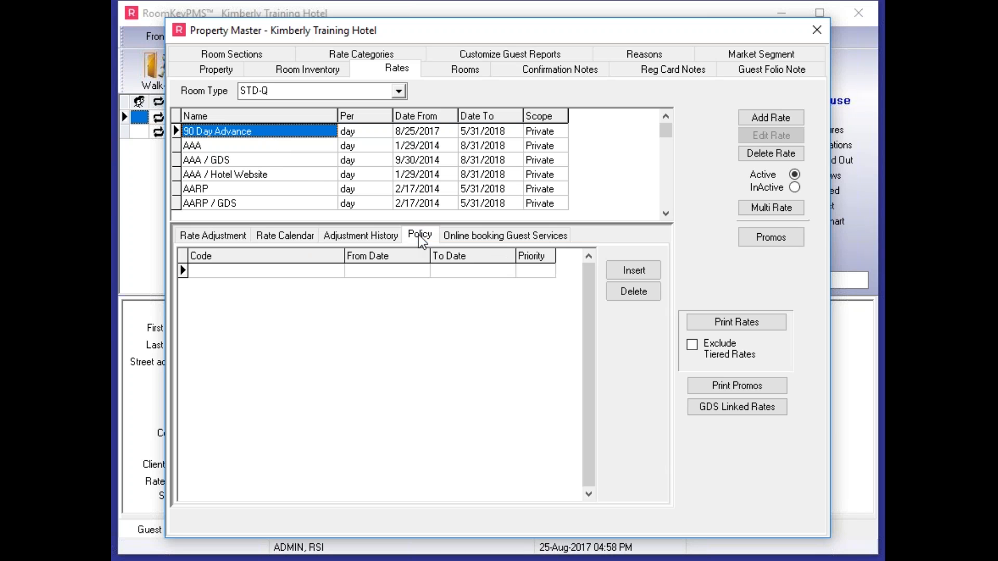
click(638, 270)
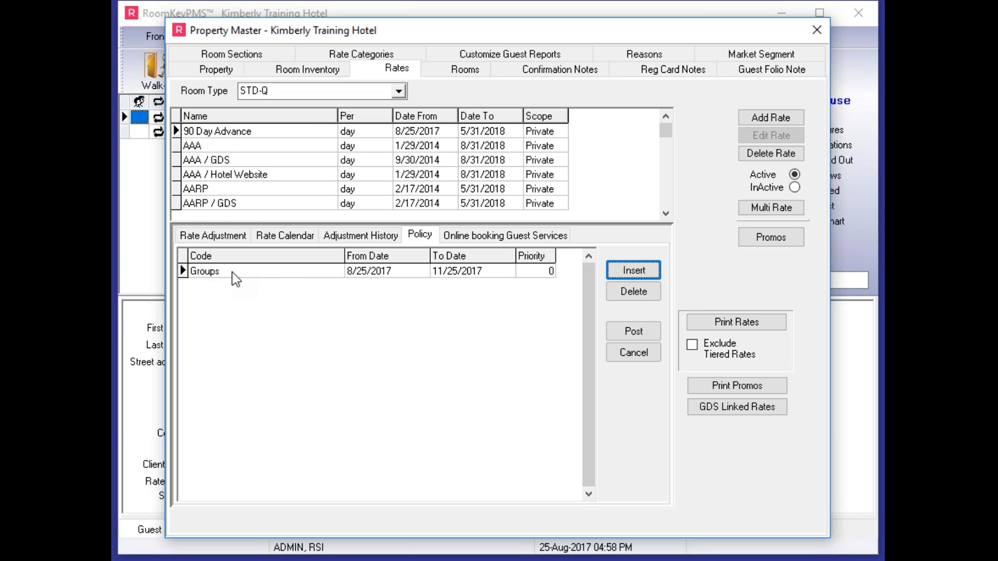
click(290, 271)
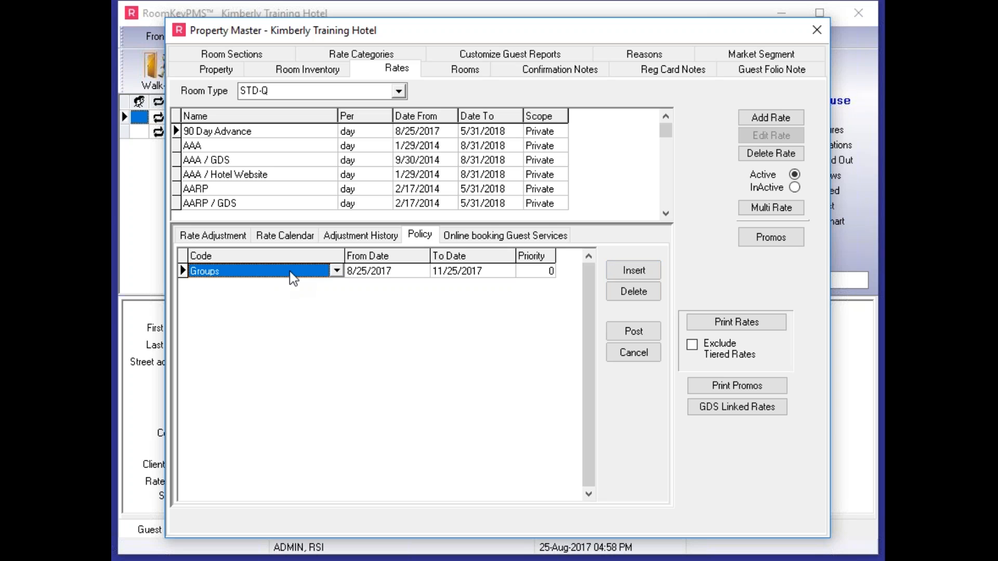
click(336, 271)
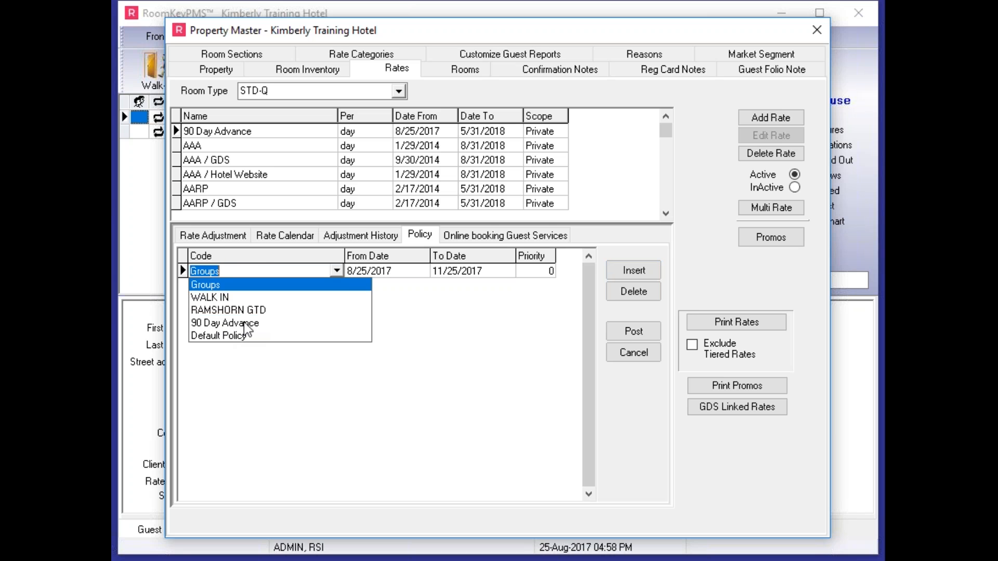
click(225, 323)
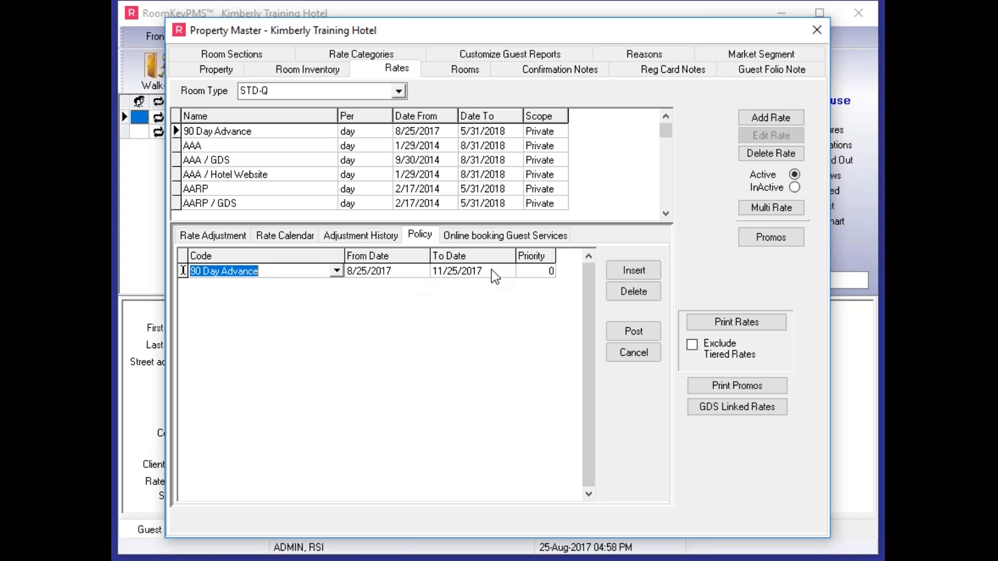
Step: Set the STD-Q policy entry's end date to 2/28/2018 and post the entry
click(504, 271)
click(507, 270)
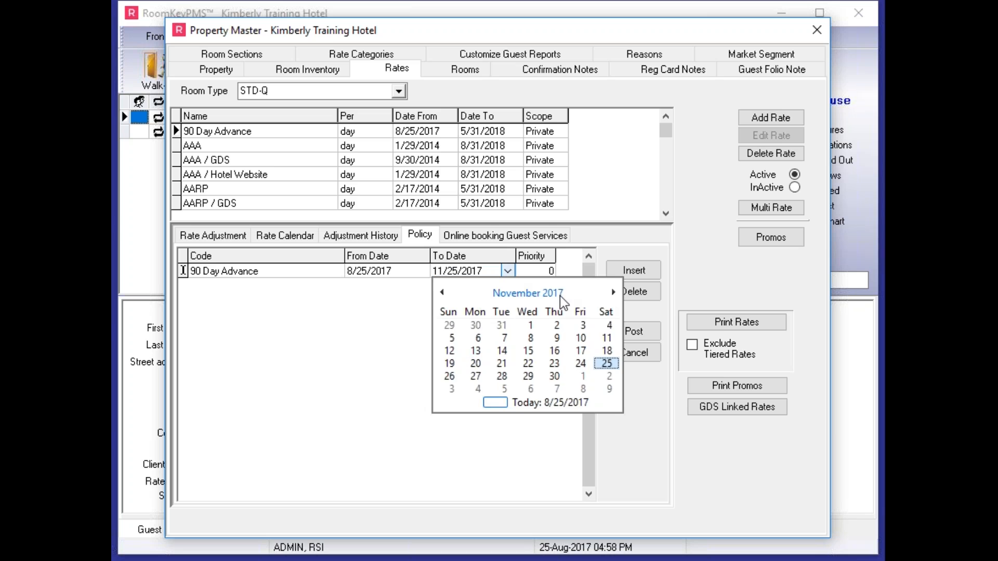
click(614, 293)
click(613, 293)
click(613, 293)
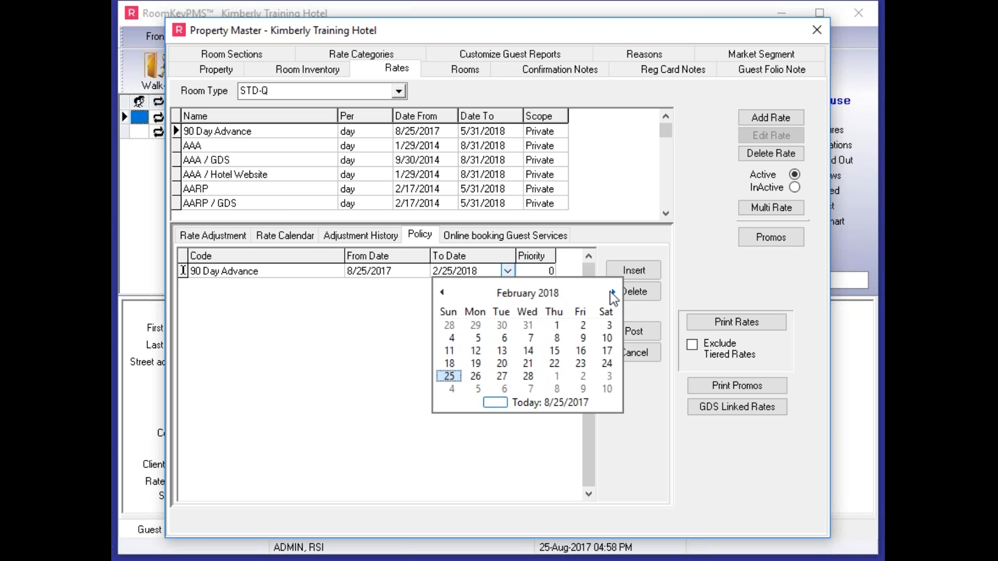
click(528, 376)
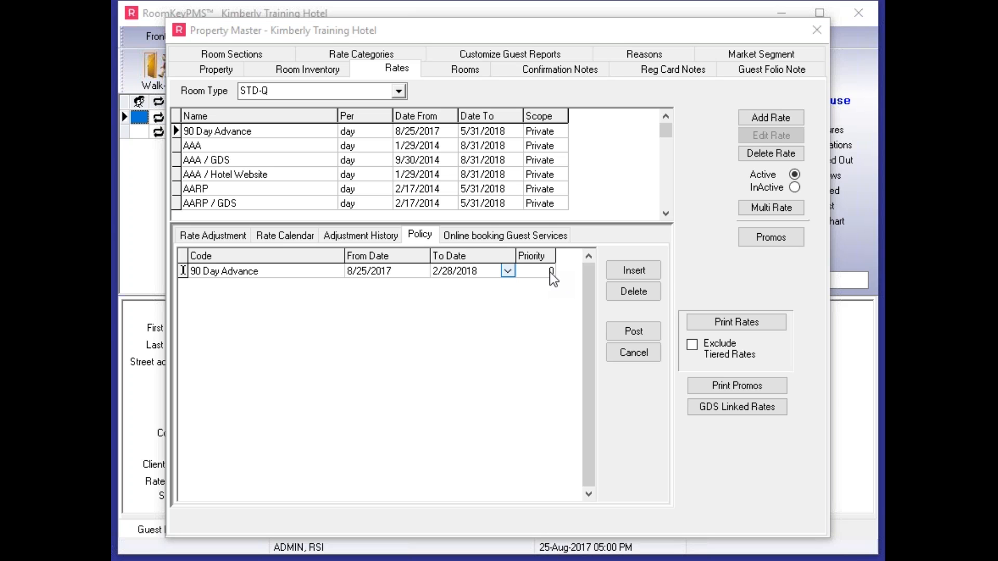
click(544, 274)
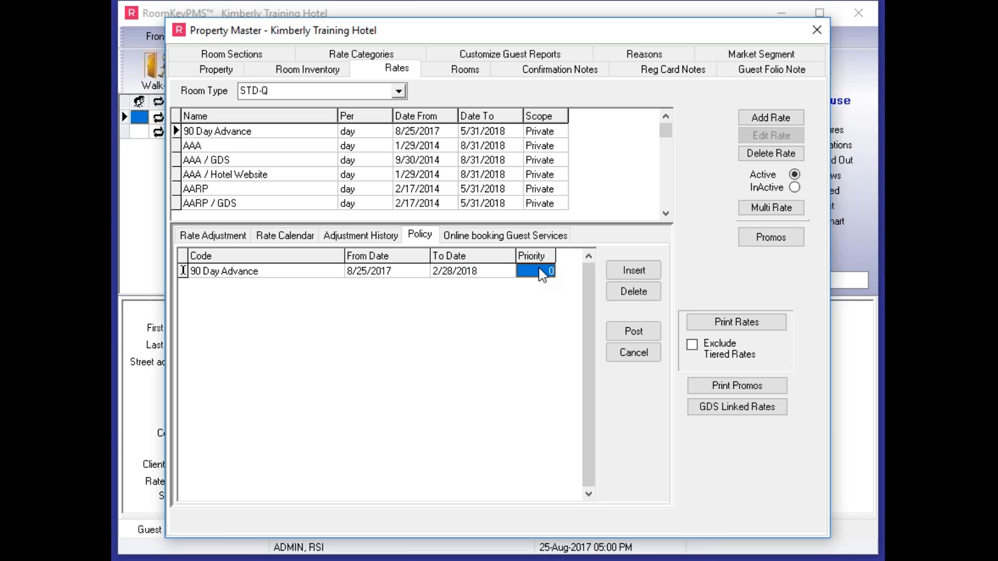
click(647, 333)
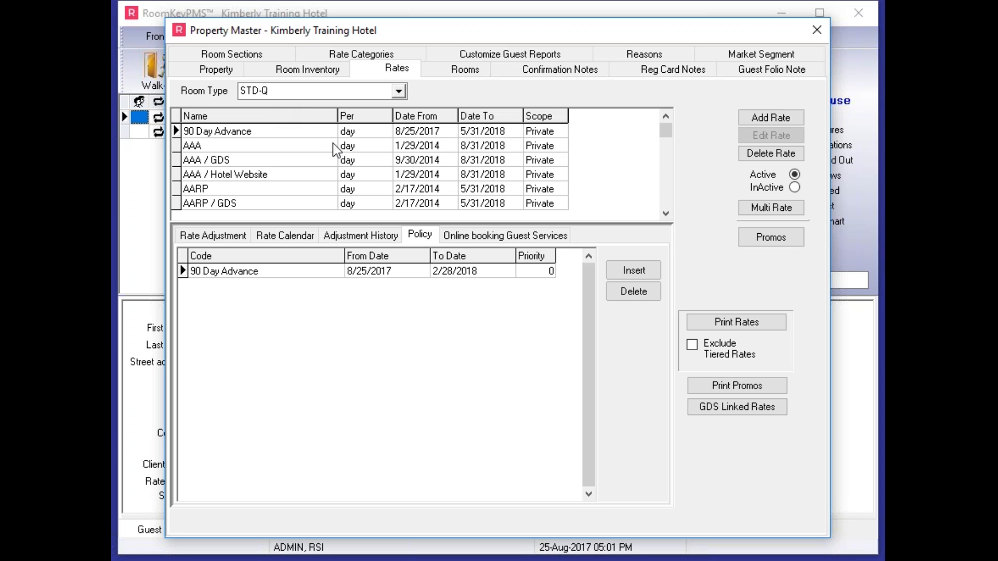
Step: Add a policy entry with the code 90 Day Advance to the DBL-DD room type's 90 Day Advance rate
click(312, 91)
click(274, 115)
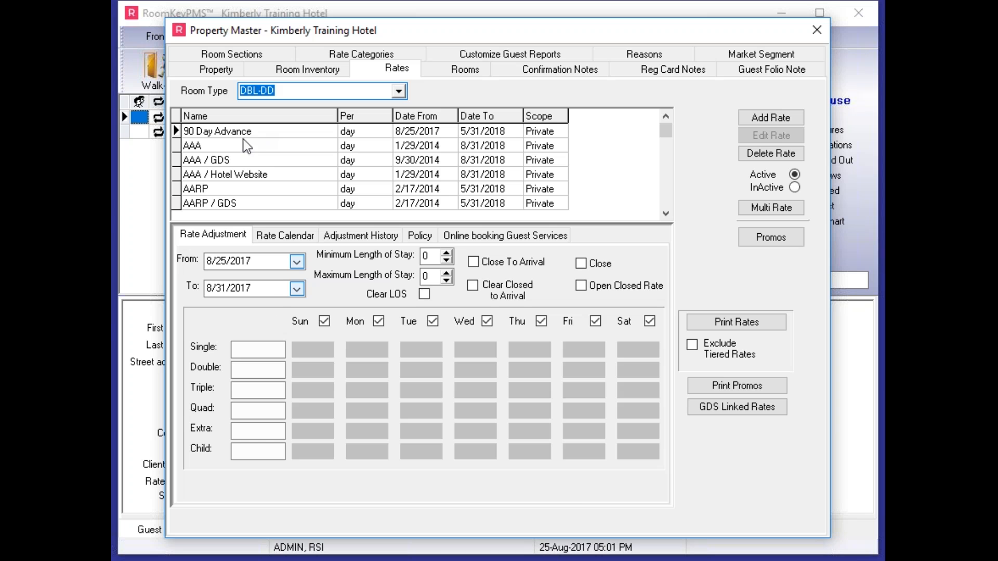
click(423, 233)
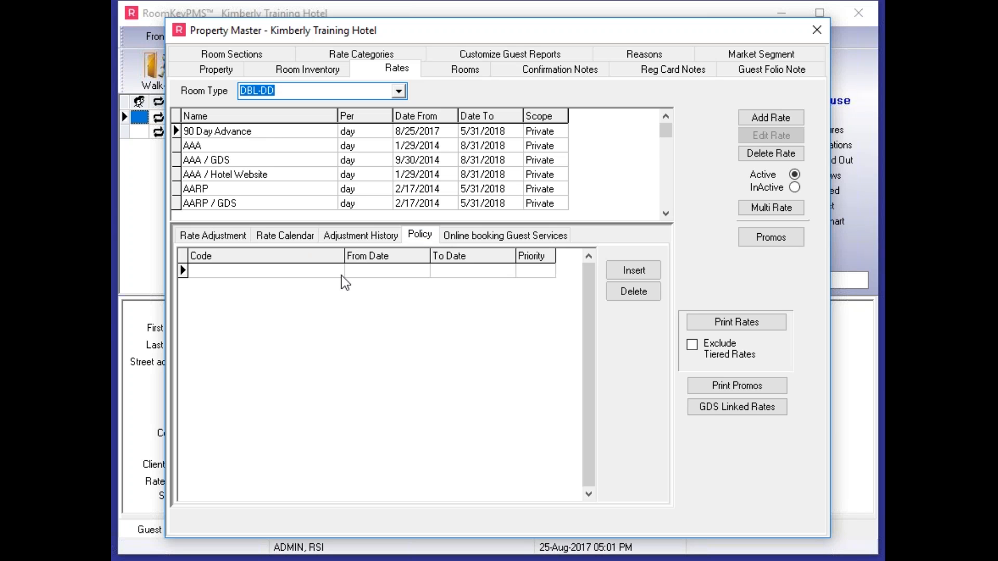
click(646, 274)
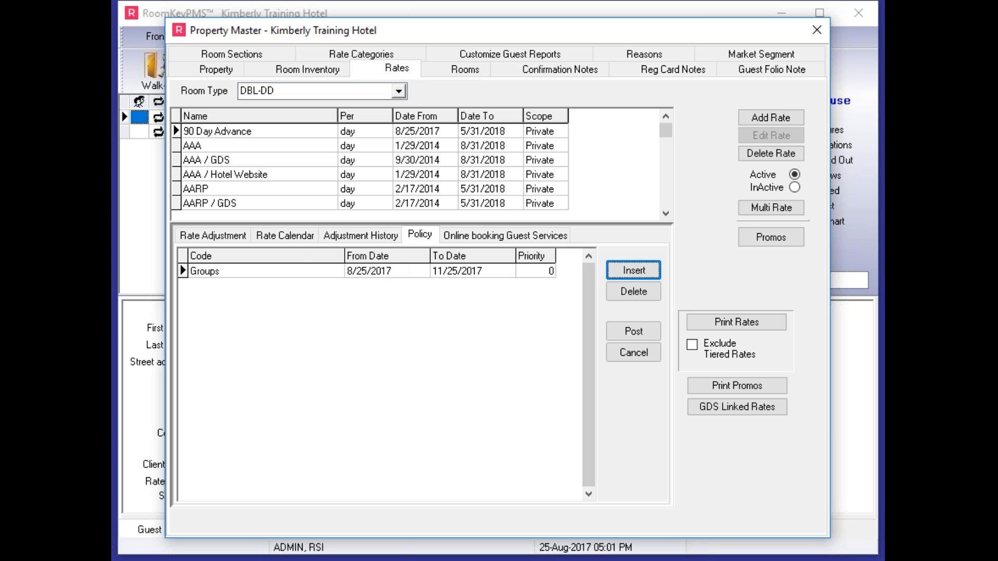
click(338, 270)
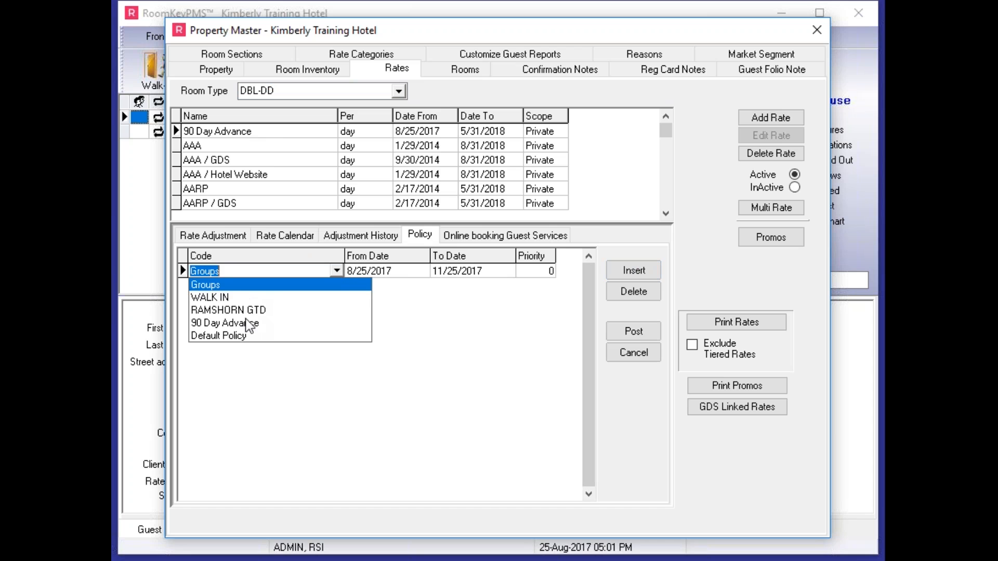
click(239, 323)
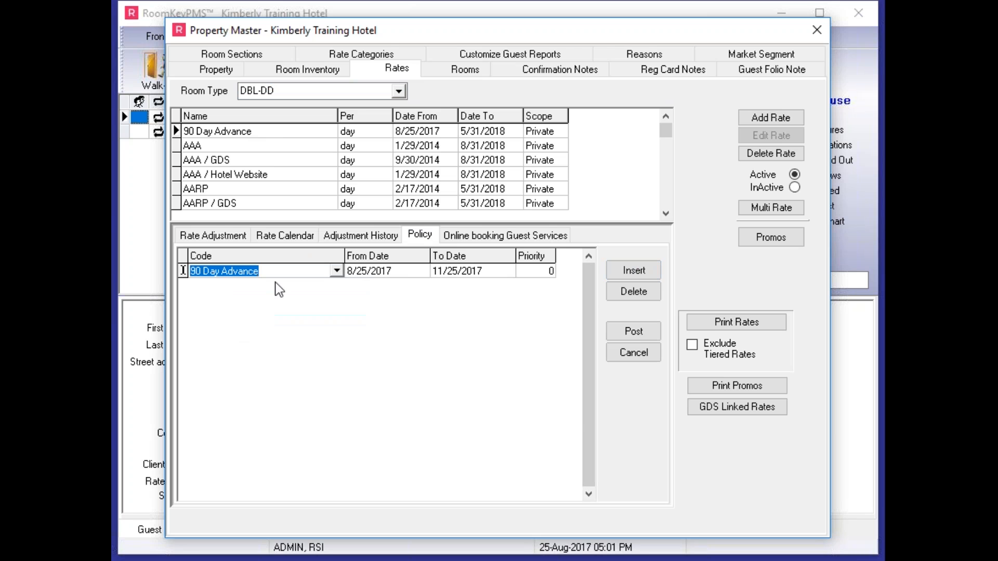
Step: Set the DBL-DD policy entry's end date to 2/28/2018 and post the entry
click(499, 272)
click(508, 271)
click(612, 293)
click(612, 293)
click(612, 292)
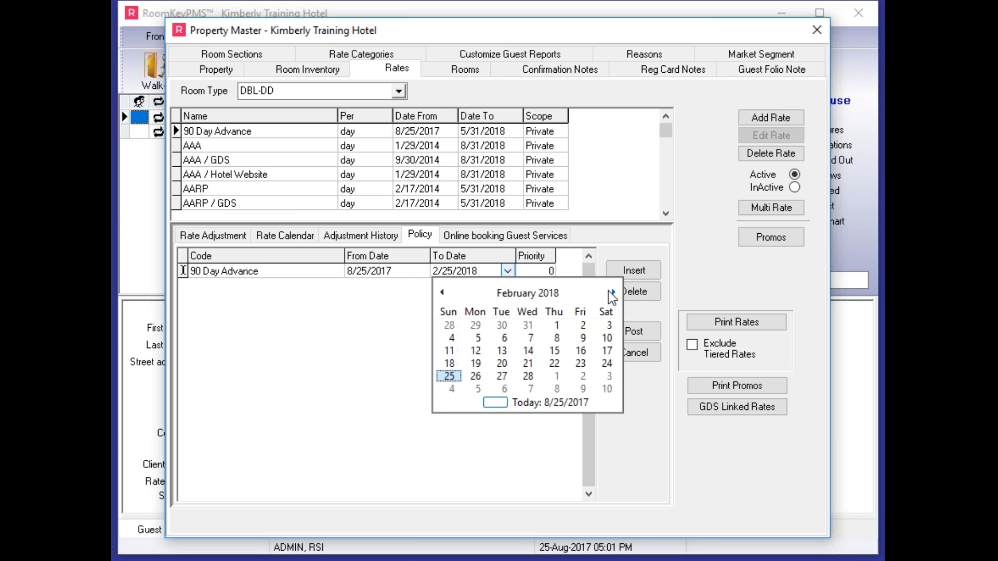
click(538, 372)
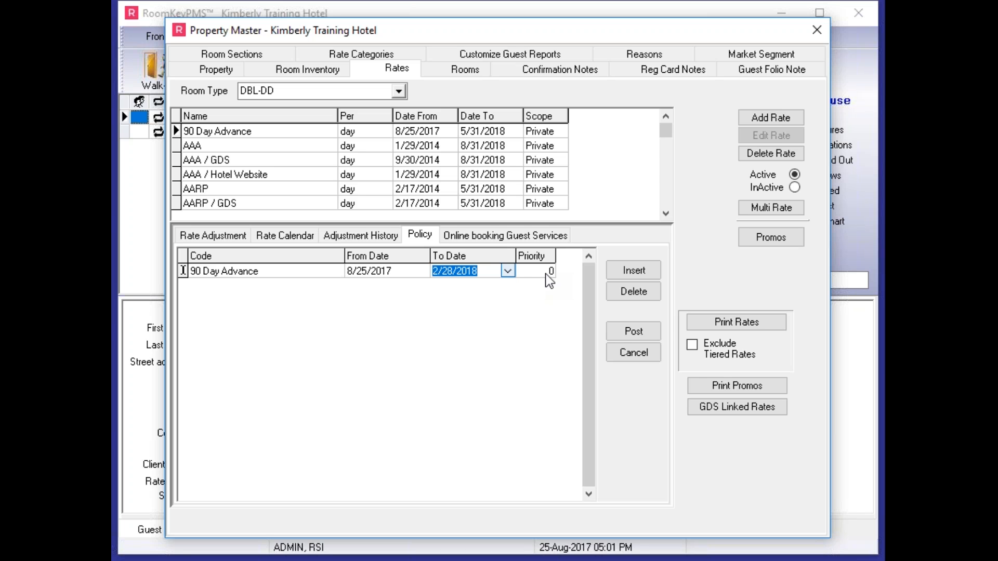
click(652, 327)
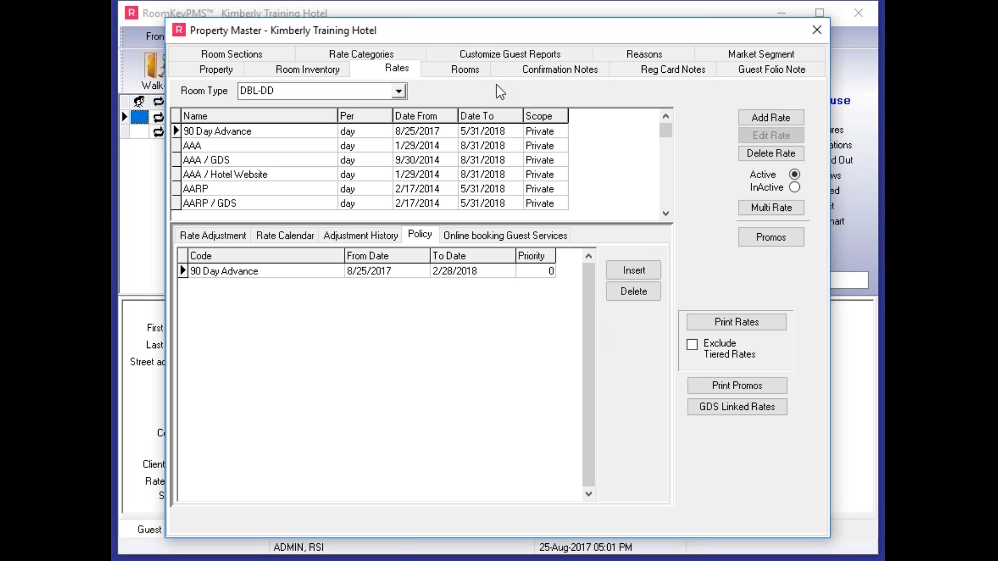
Step: Add a policy entry with the code 90 Day Advance to the DLX-KK room type's 90 Day Advance rate
click(398, 91)
click(270, 133)
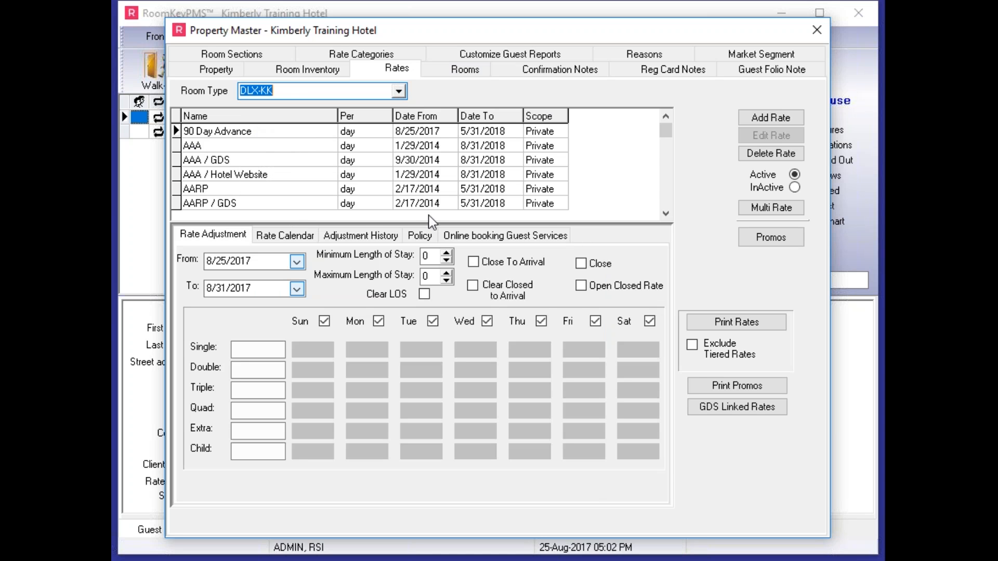
click(420, 235)
click(649, 274)
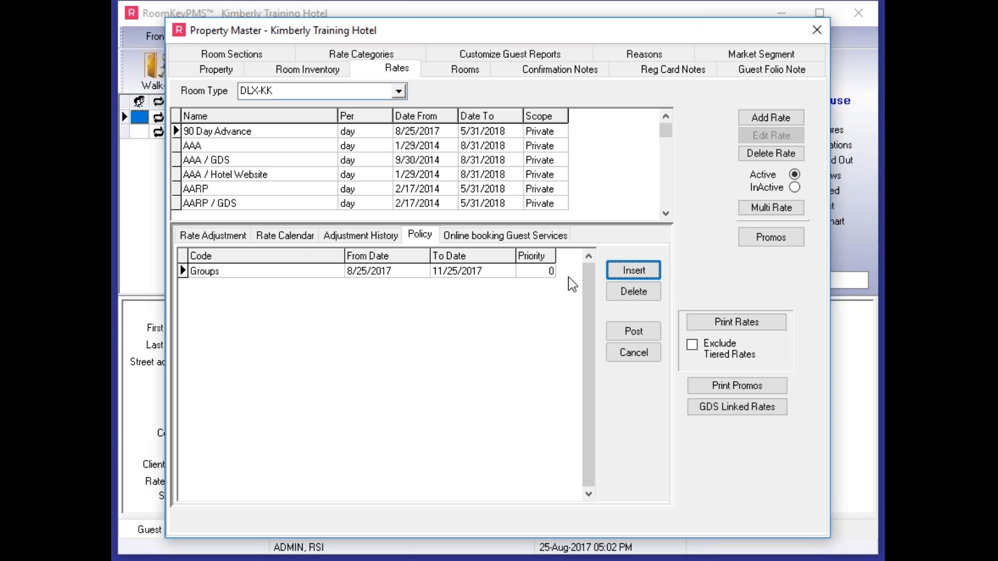
click(338, 270)
click(337, 271)
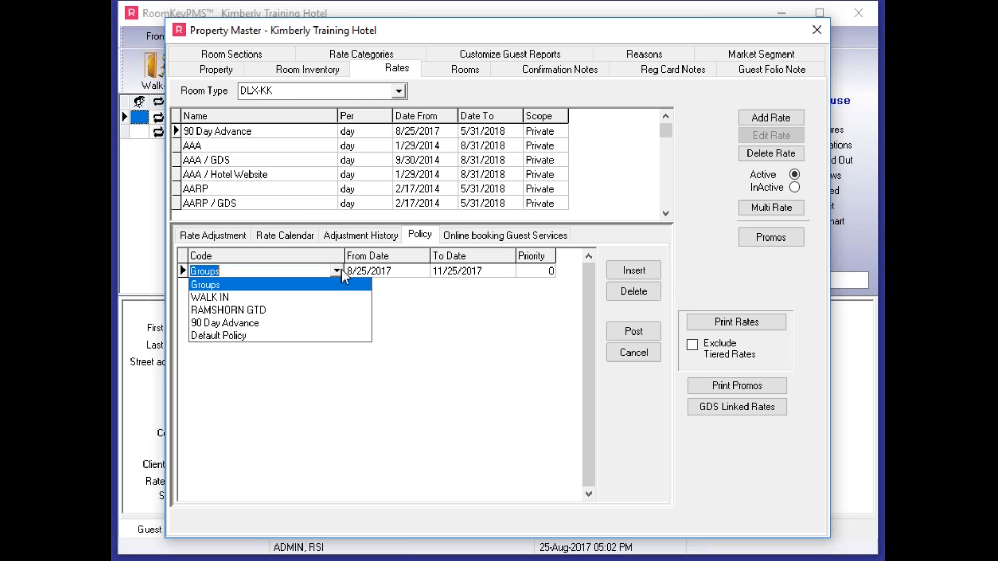
click(237, 322)
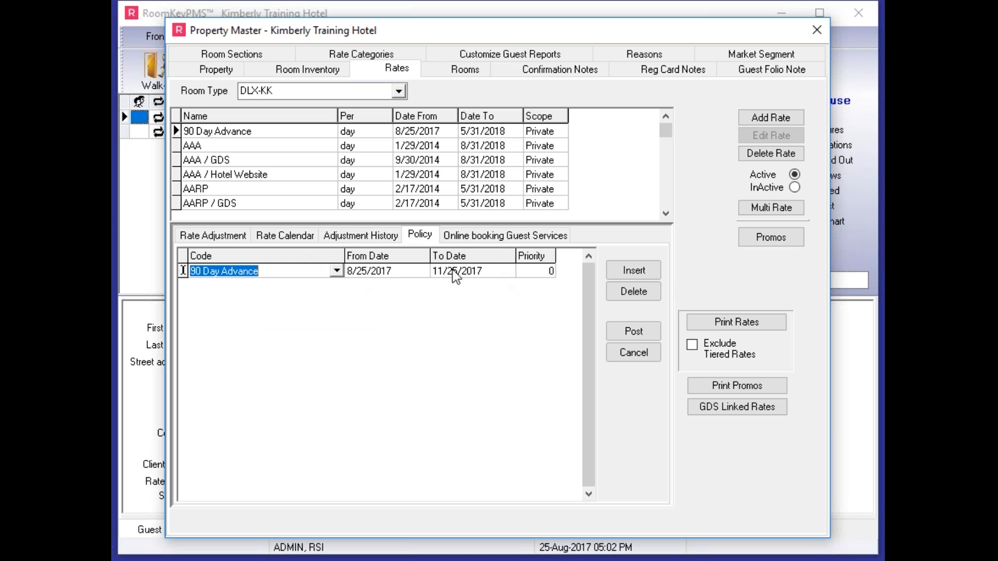
Step: Set the DLX-KK policy entry's end date to 2/28/2018 and post the entry
click(506, 273)
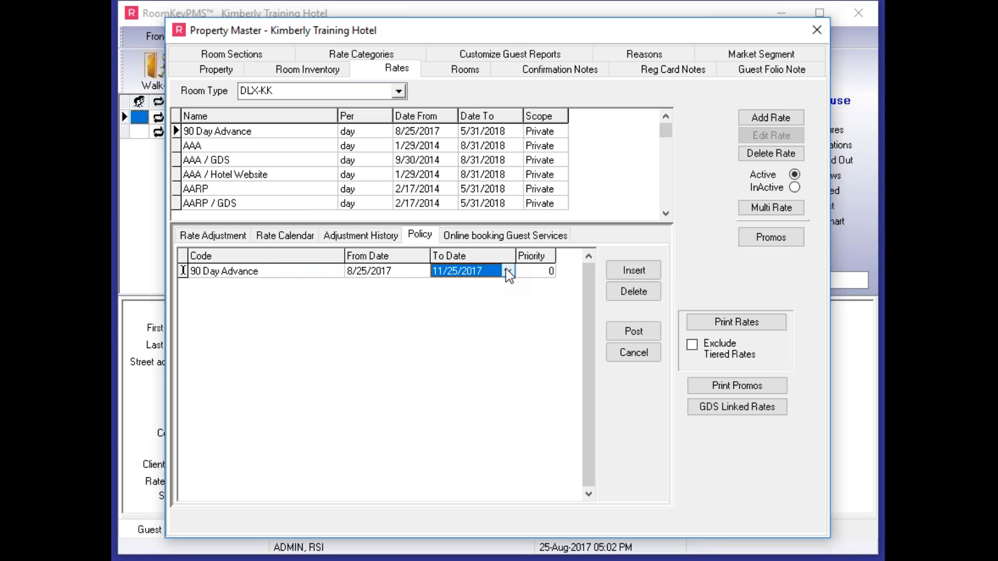
click(507, 271)
click(613, 292)
click(613, 293)
click(613, 292)
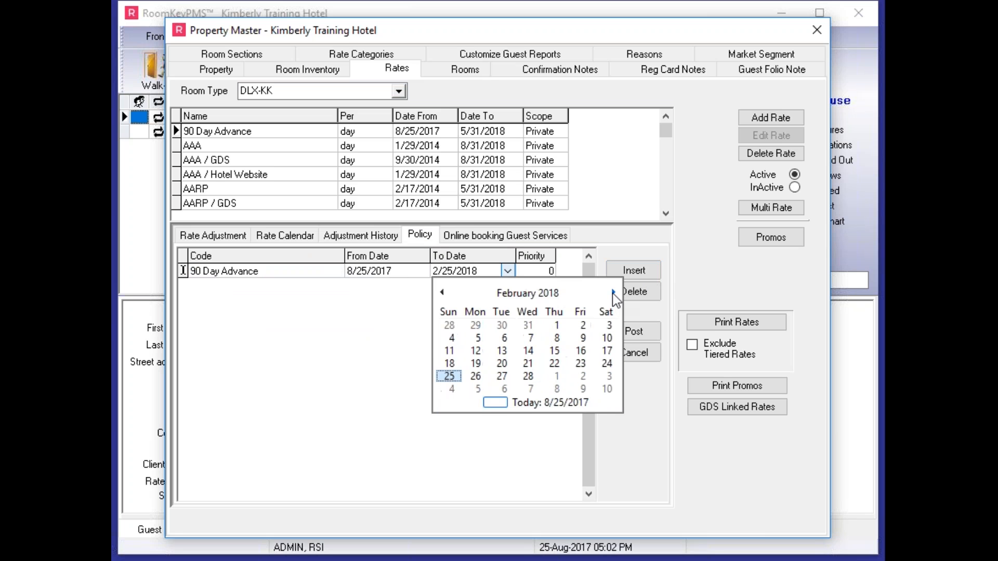
click(537, 375)
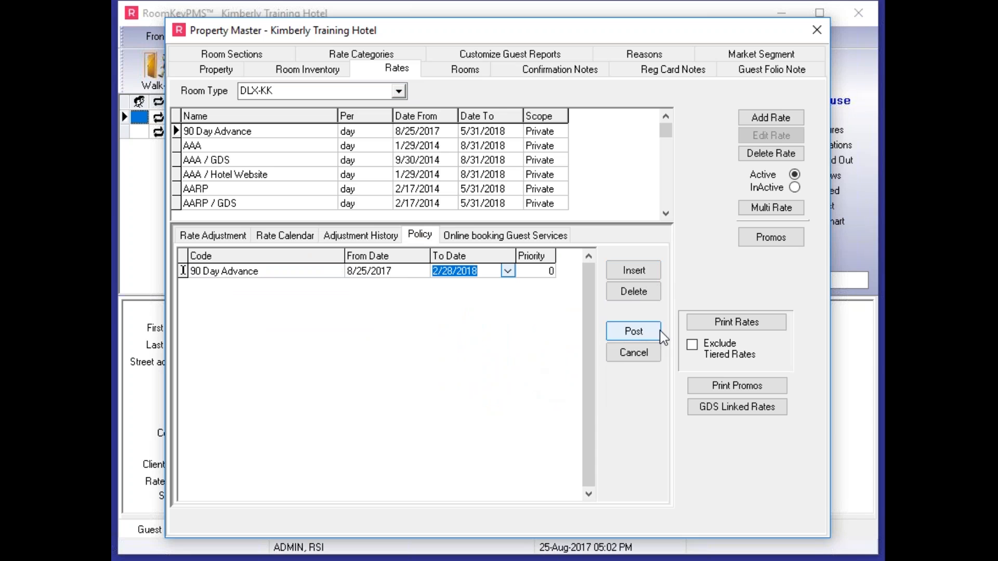
click(631, 331)
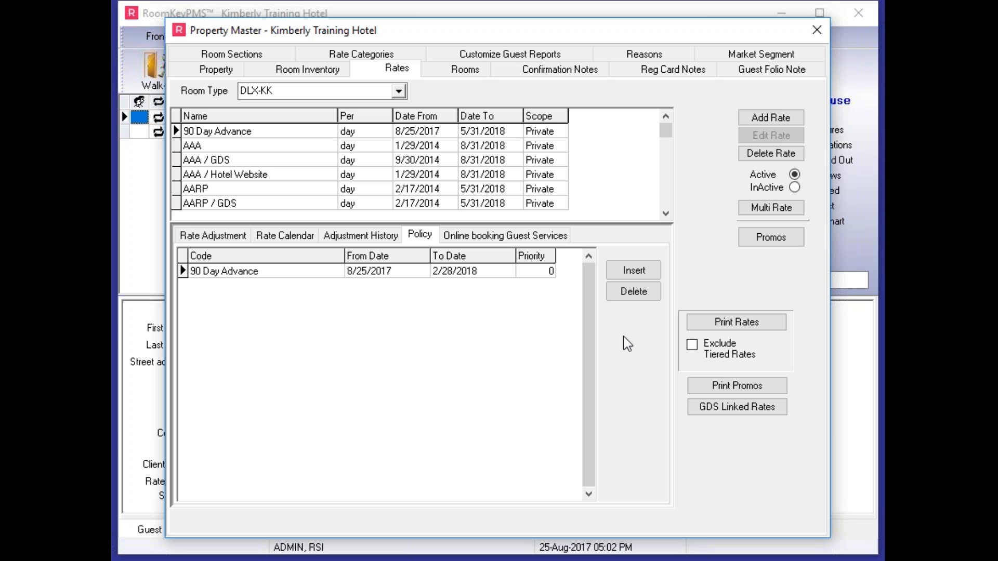